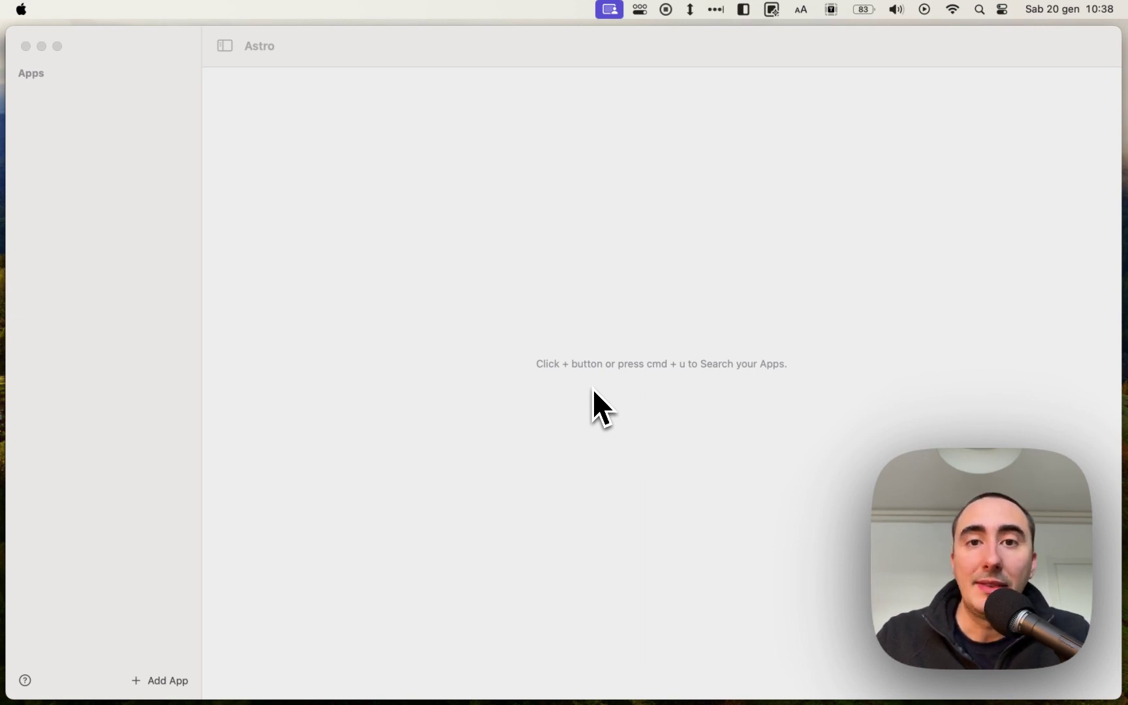
# Add a new temporary app to Astro's Apps list and select it
pyautogui.click(167, 683)
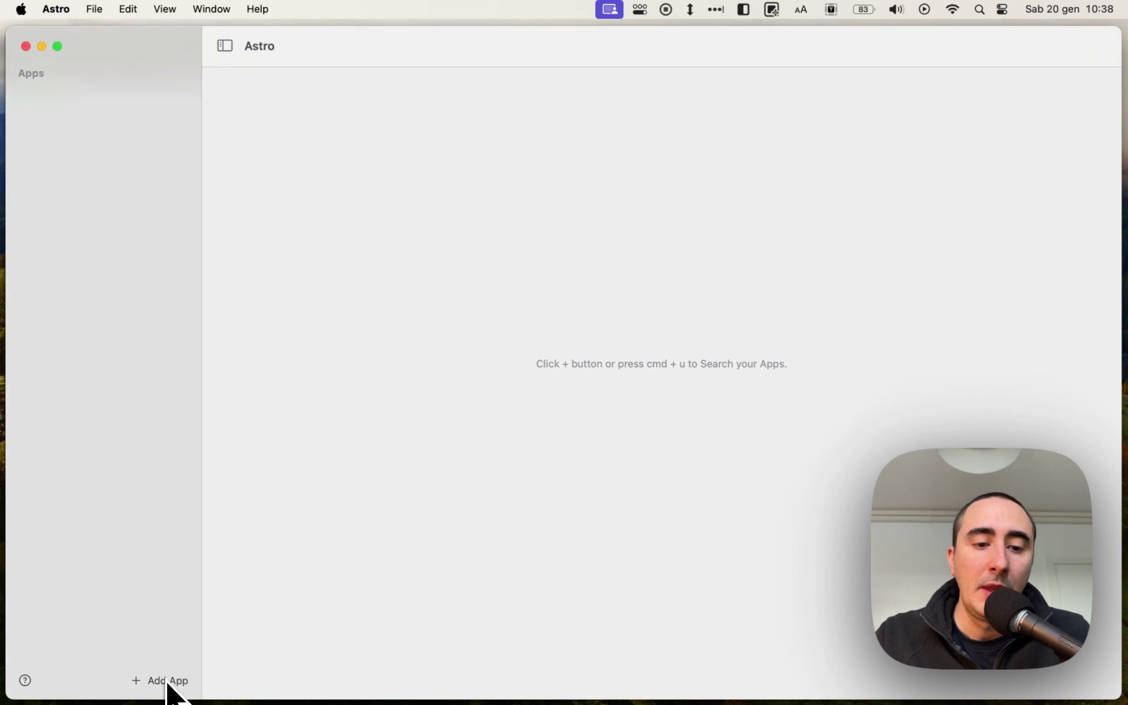
pyautogui.click(166, 683)
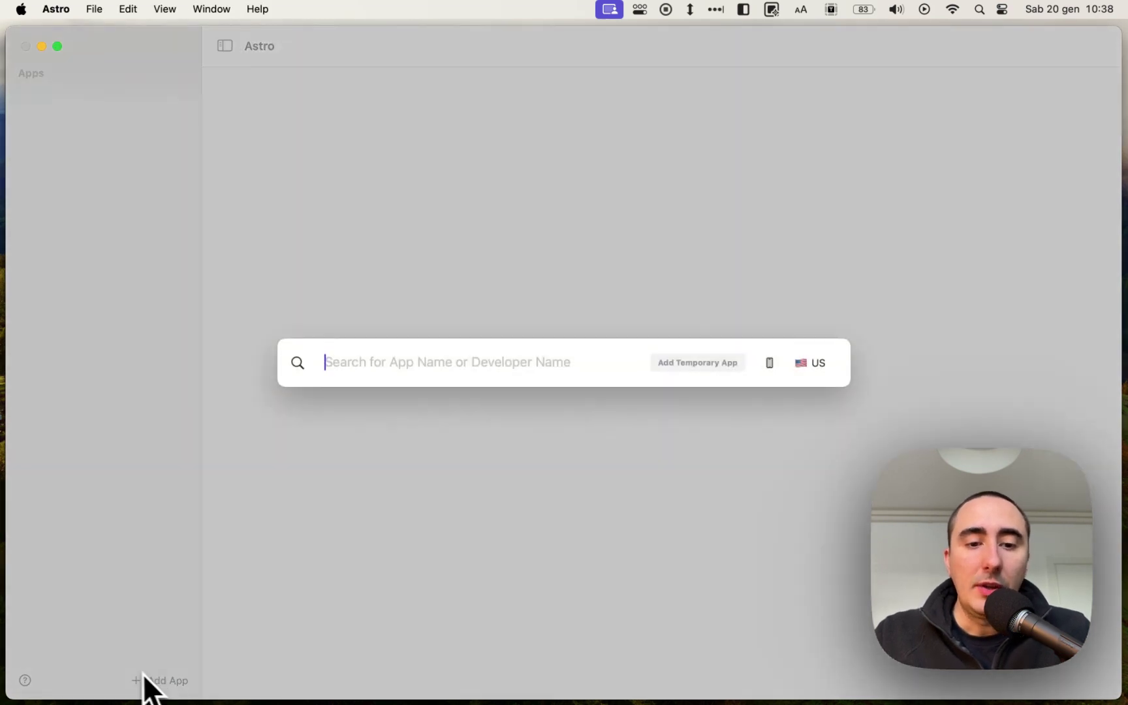
pyautogui.moveTo(714, 362)
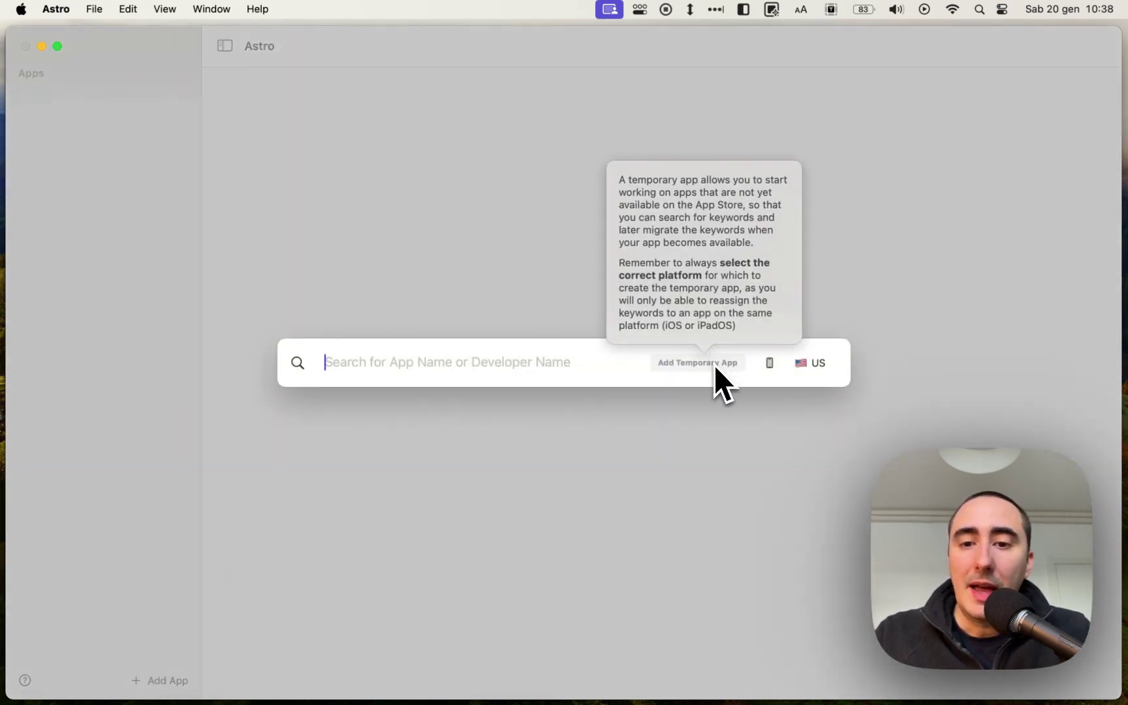
pyautogui.click(714, 363)
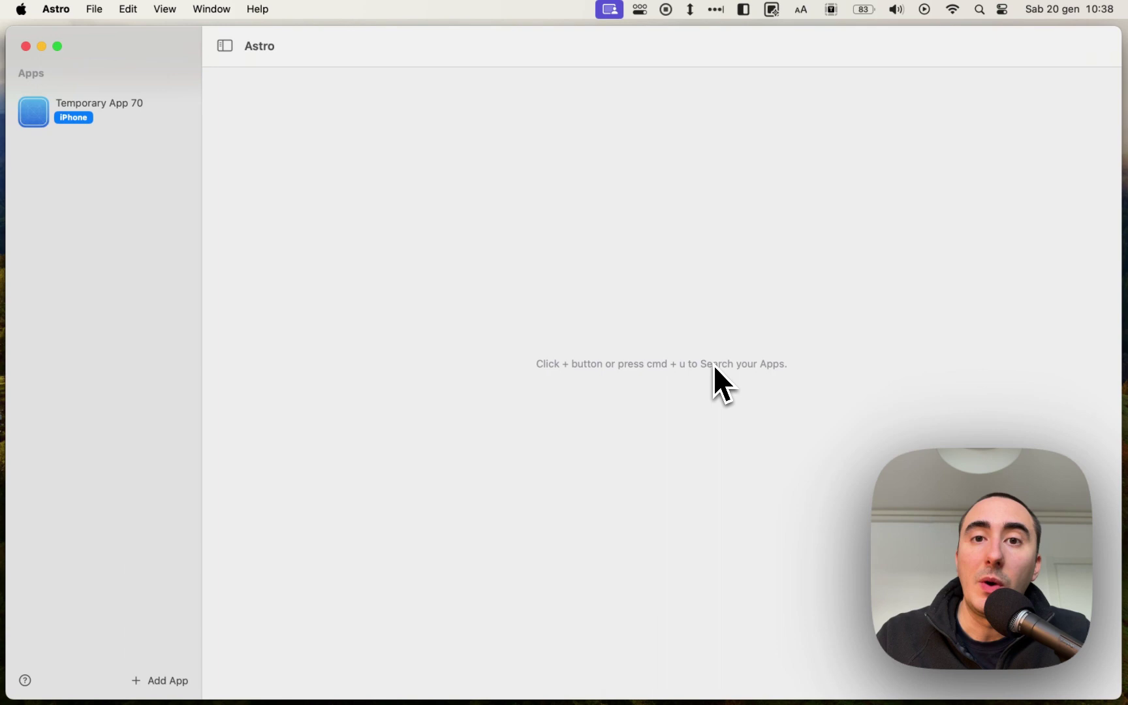
pyautogui.click(56, 106)
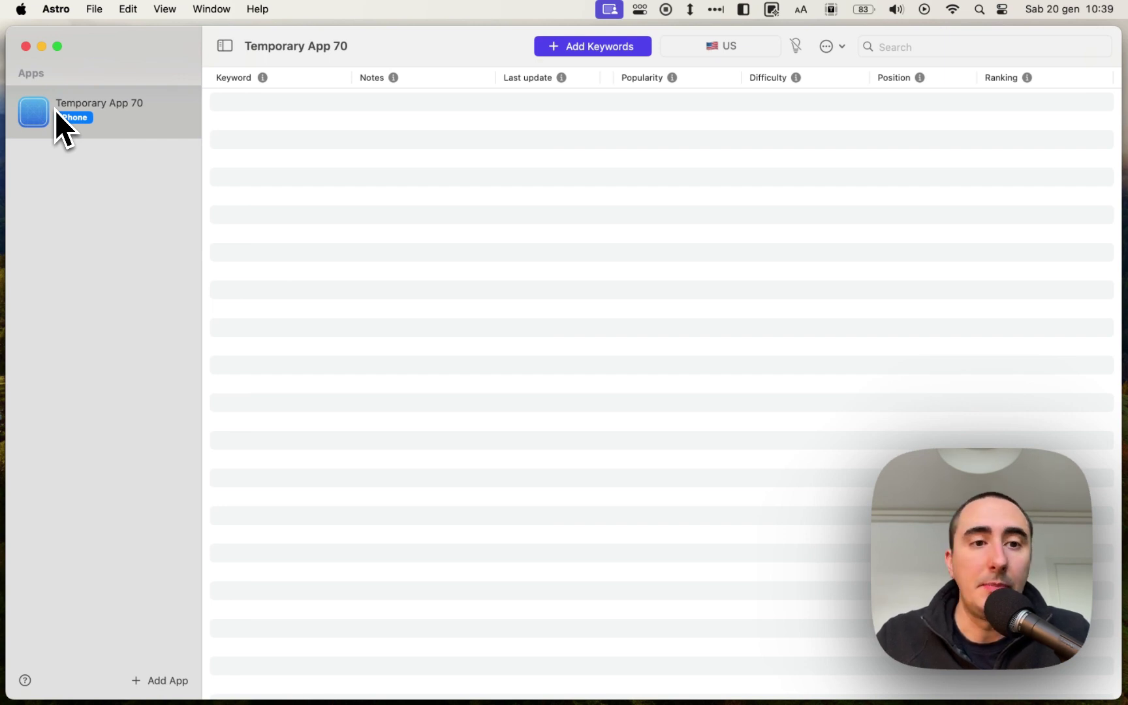
pyautogui.click(55, 109)
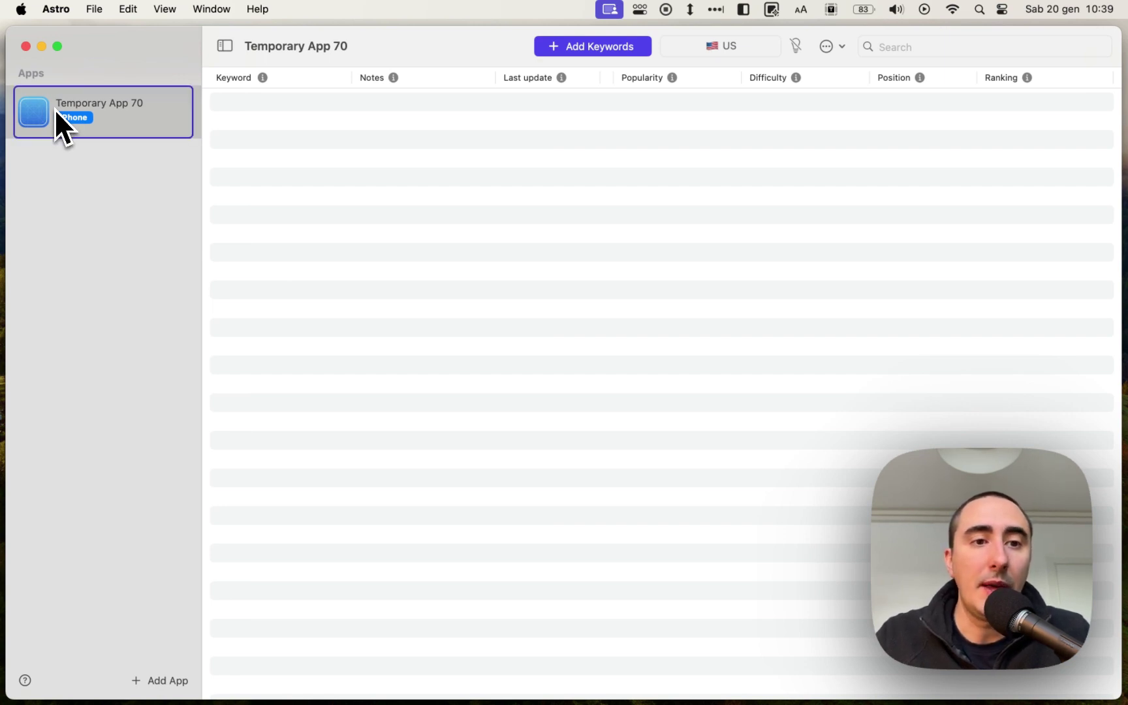
# Rename the temporary app to 'My Habit Tracker App'
pyautogui.rightClick(132, 157)
pyautogui.click(132, 155)
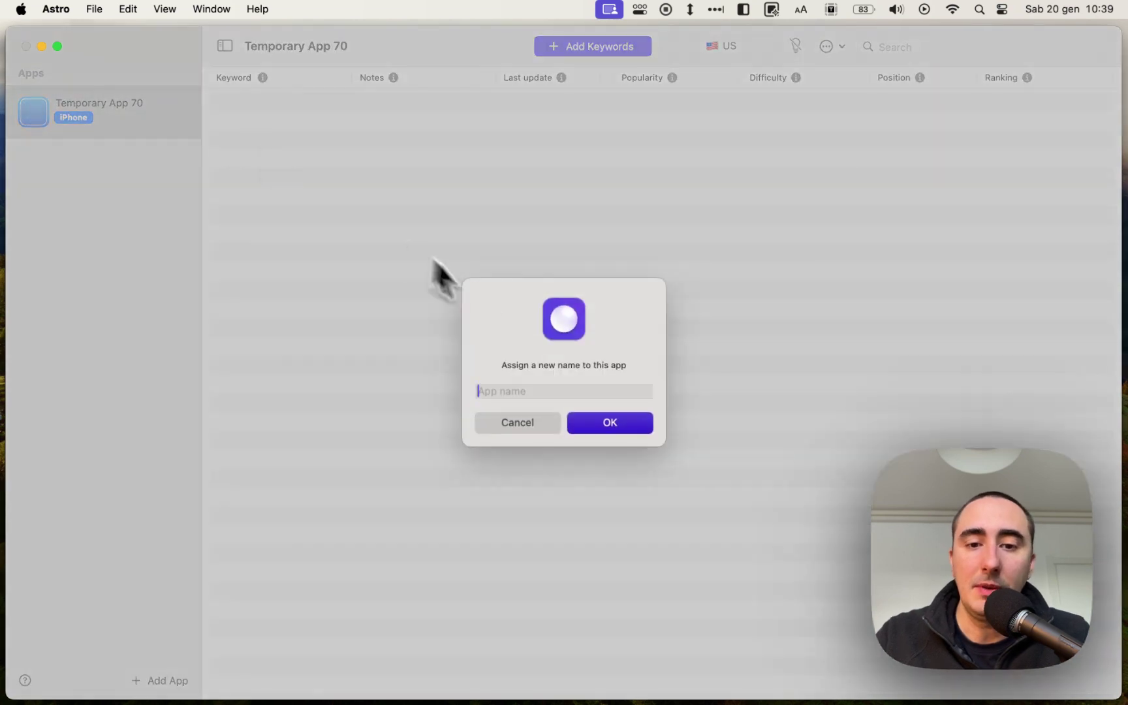
pyautogui.write('M')
pyautogui.press('BackSpace')
pyautogui.write('My ')
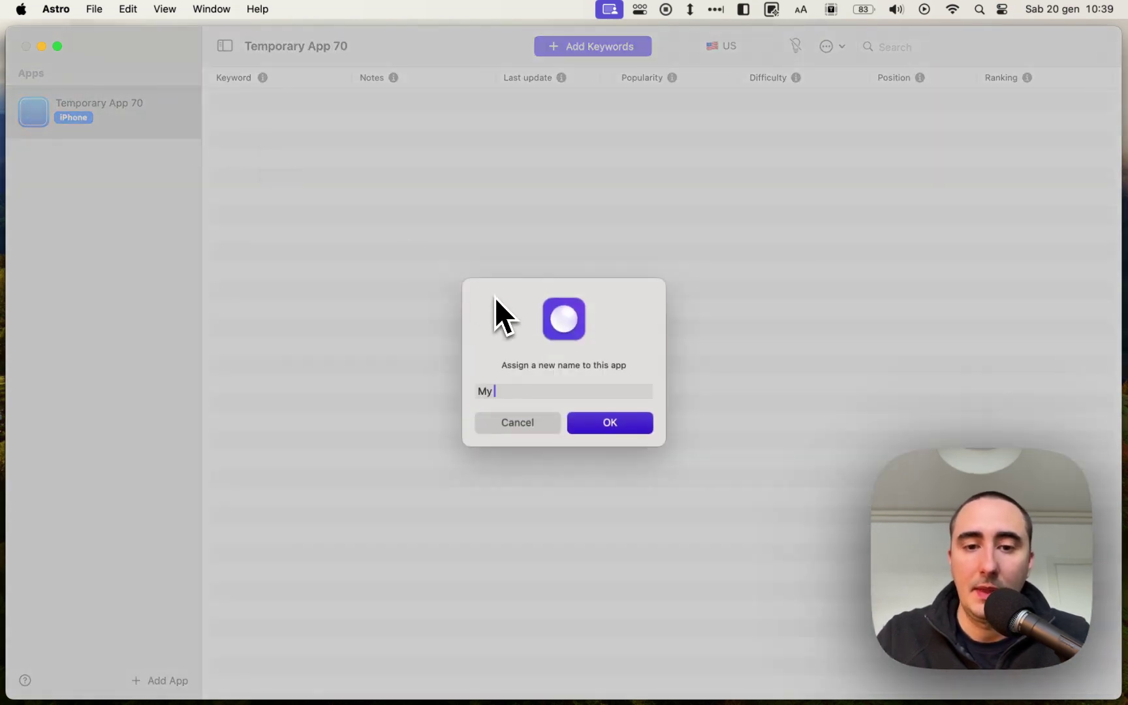
pyautogui.write('Habit t')
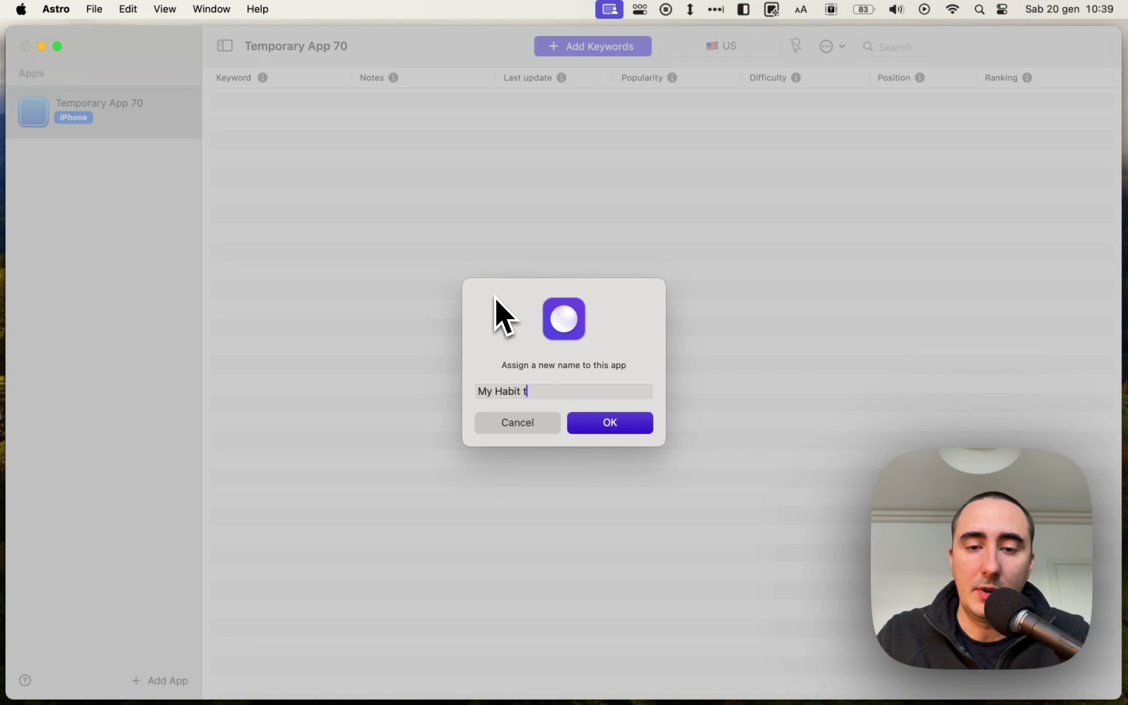
pyautogui.write('racker App')
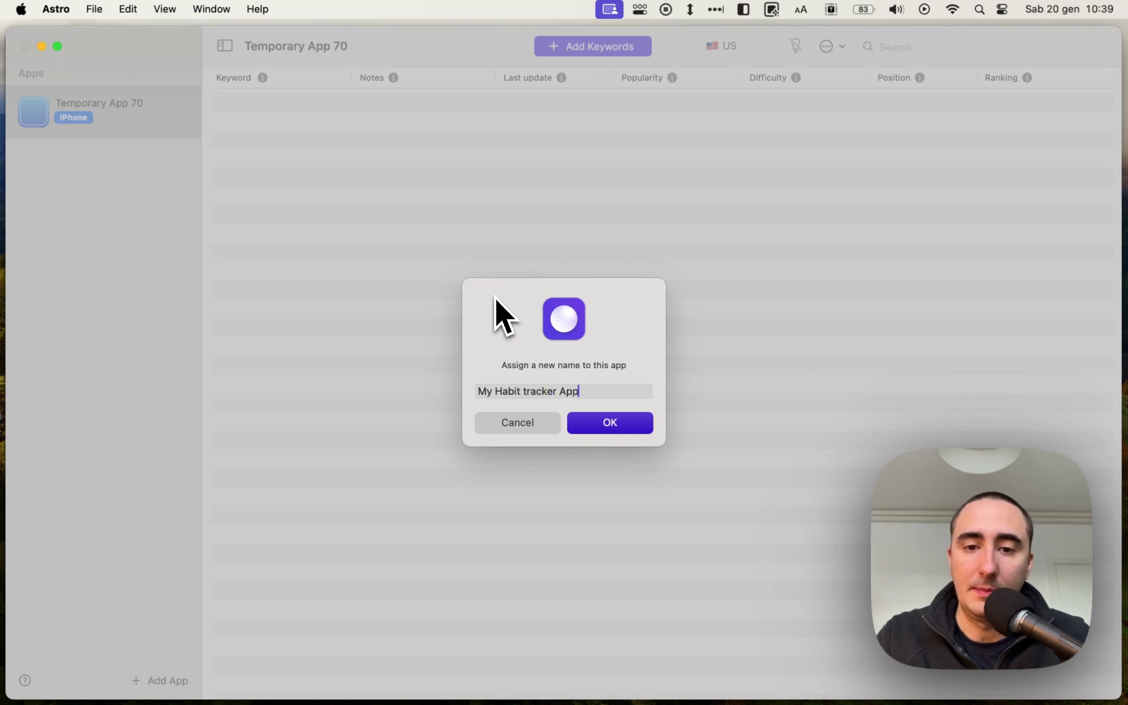
pyautogui.press('Left')
pyautogui.press('Left')
pyautogui.press('Left')
pyautogui.press('Left')
pyautogui.press('Left')
pyautogui.press('Left')
pyautogui.press('Left')
pyautogui.press('Left')
pyautogui.press('Left')
pyautogui.press('Left')
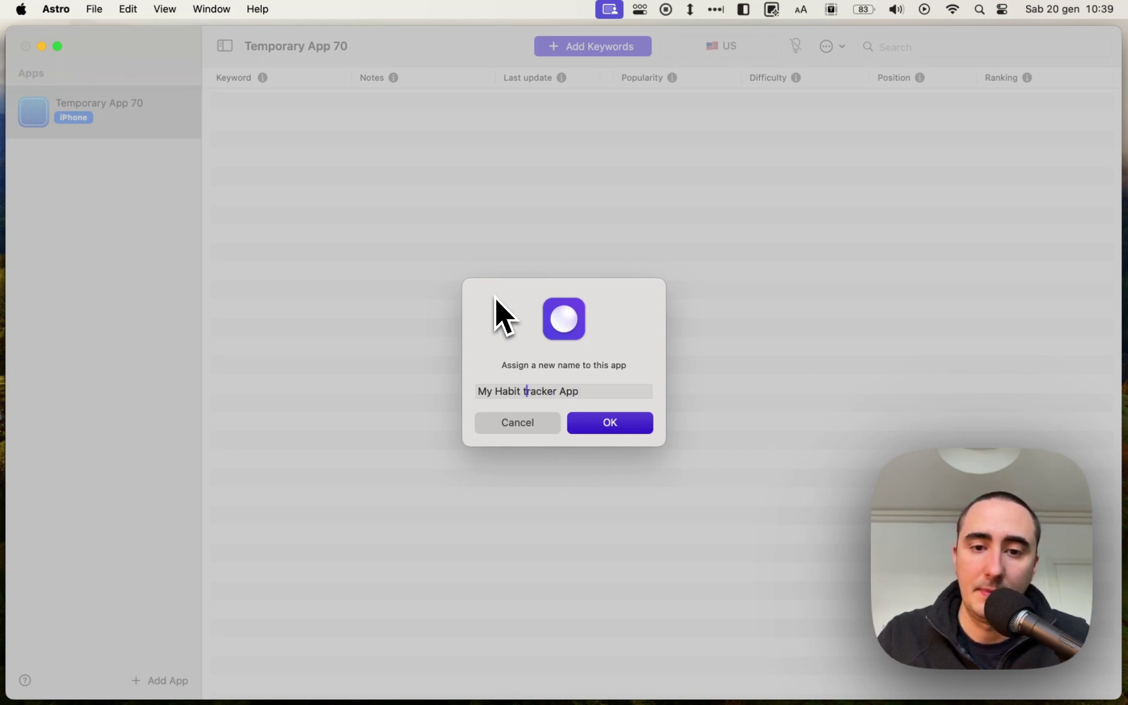
pyautogui.press('BackSpace')
pyautogui.write('T')
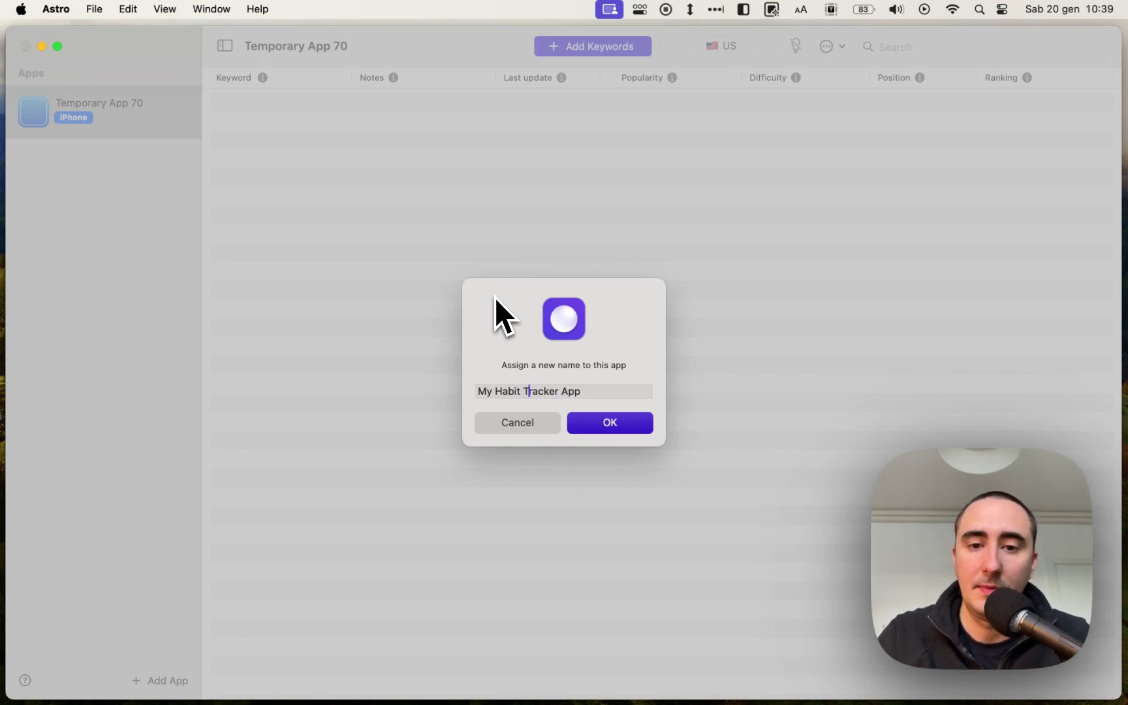
pyautogui.click(616, 431)
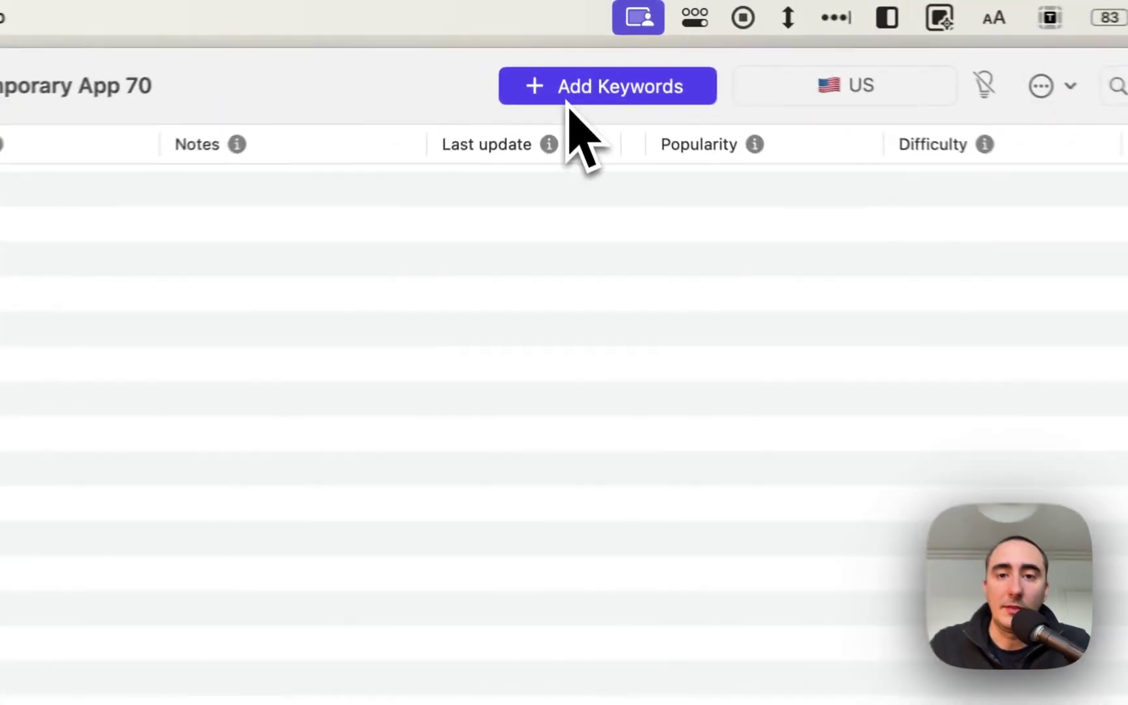
# Add the keywords 'habit' and 'habit tracker' to the app as 'habit,habit tracker'
pyautogui.click(571, 55)
pyautogui.write('habi')
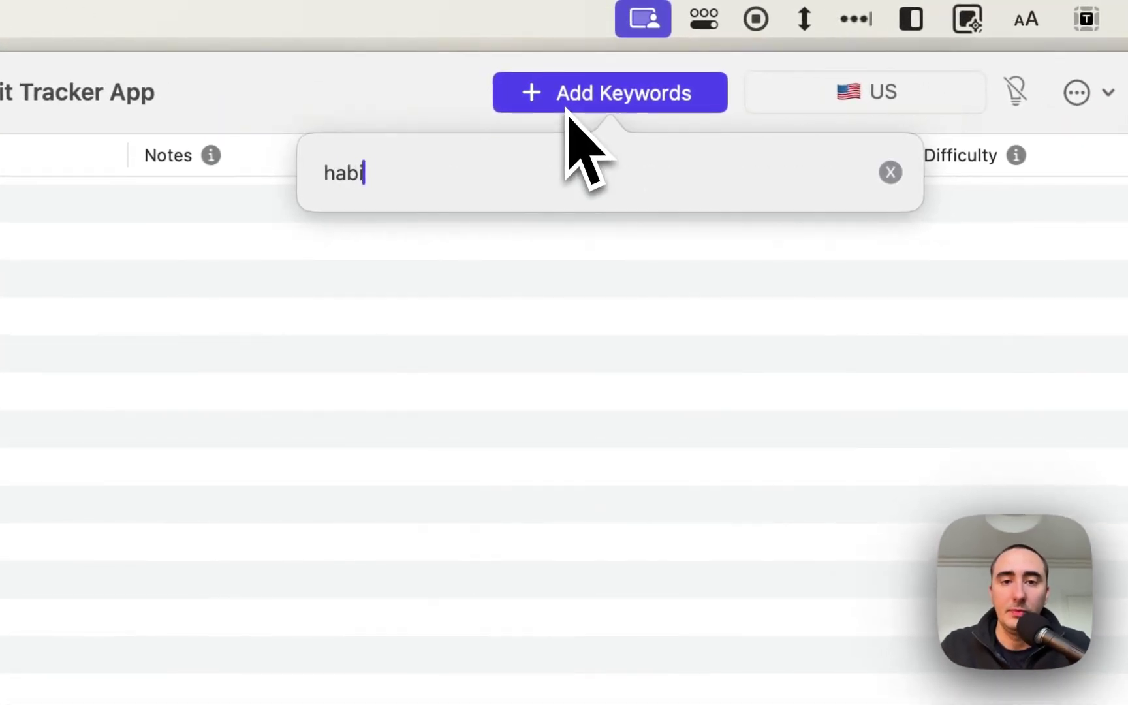
pyautogui.write('t,habit tracker')
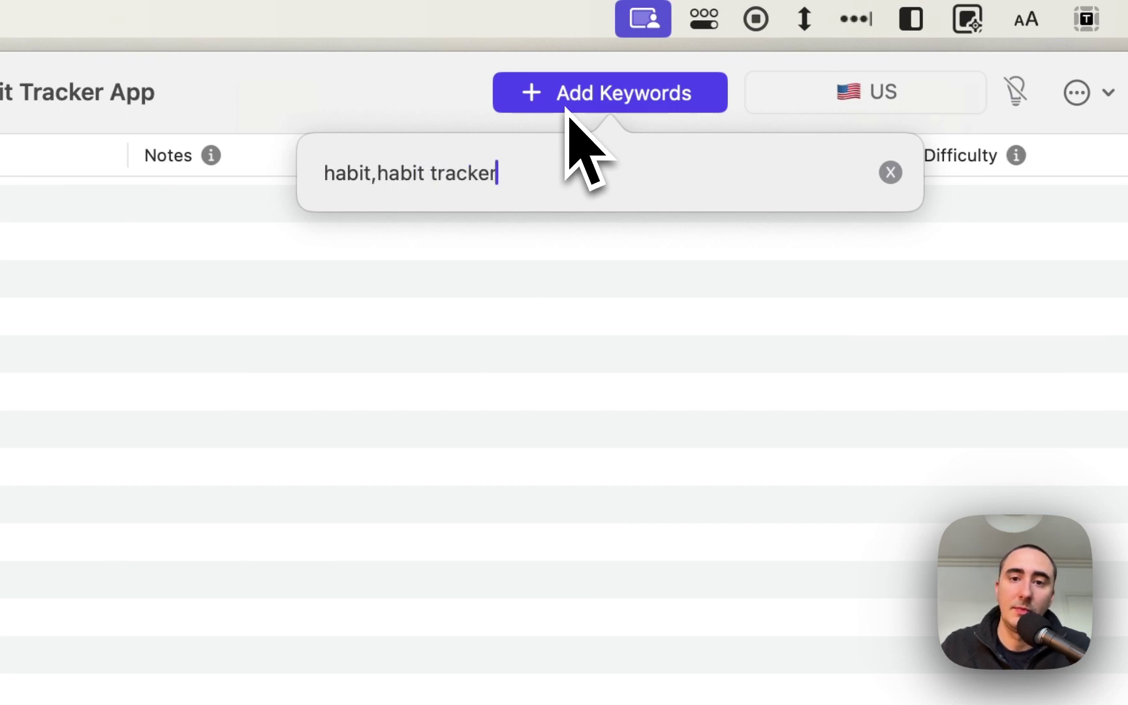
pyautogui.press('Return')
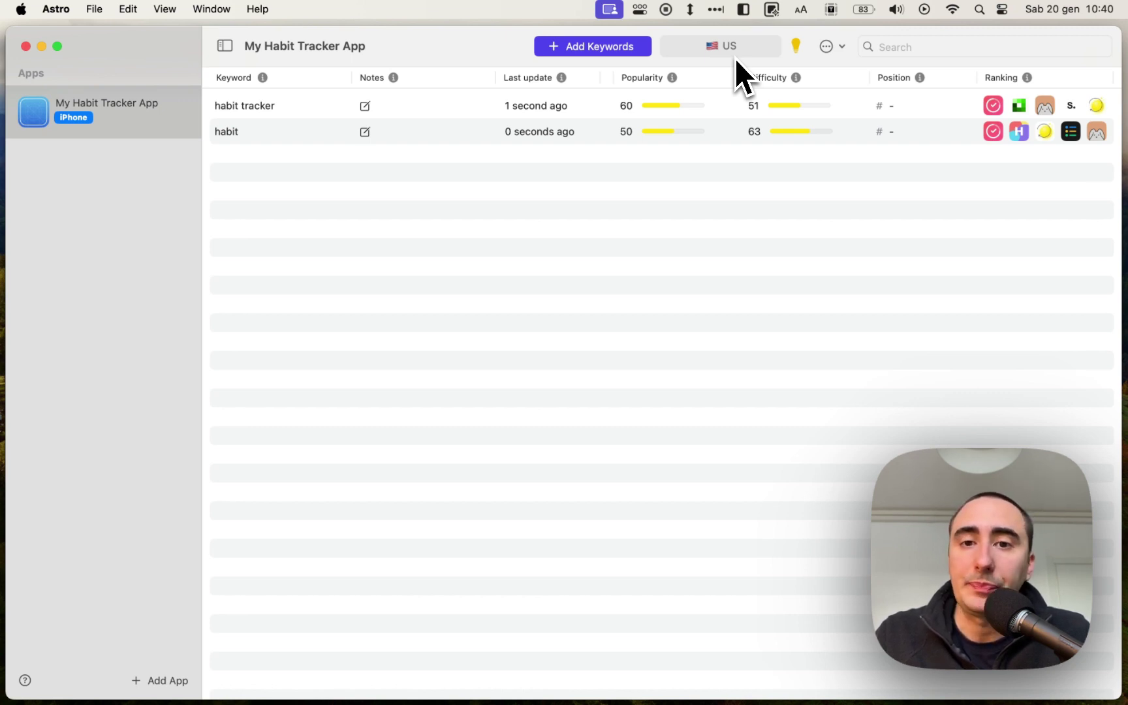
# Bring the Competitor analysis spreadsheet in Safari to the front, filling the screen
pyautogui.moveTo(675, 82)
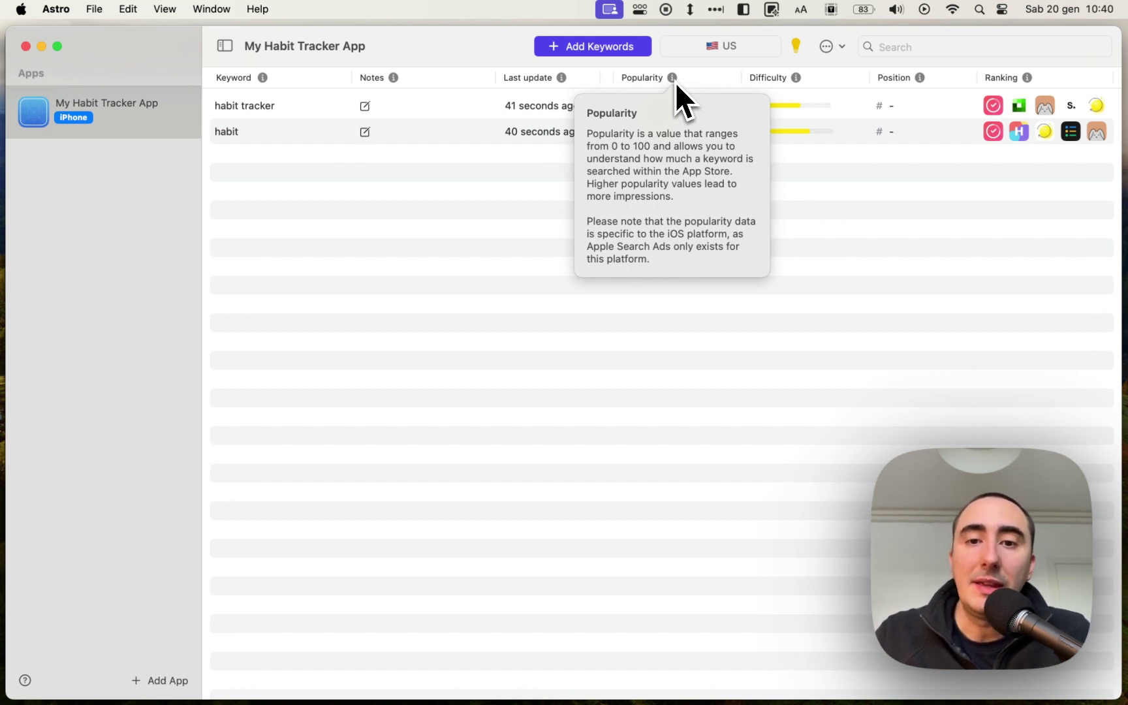
pyautogui.hotkey('ctrl', 'Up')
pyautogui.click(600, 229)
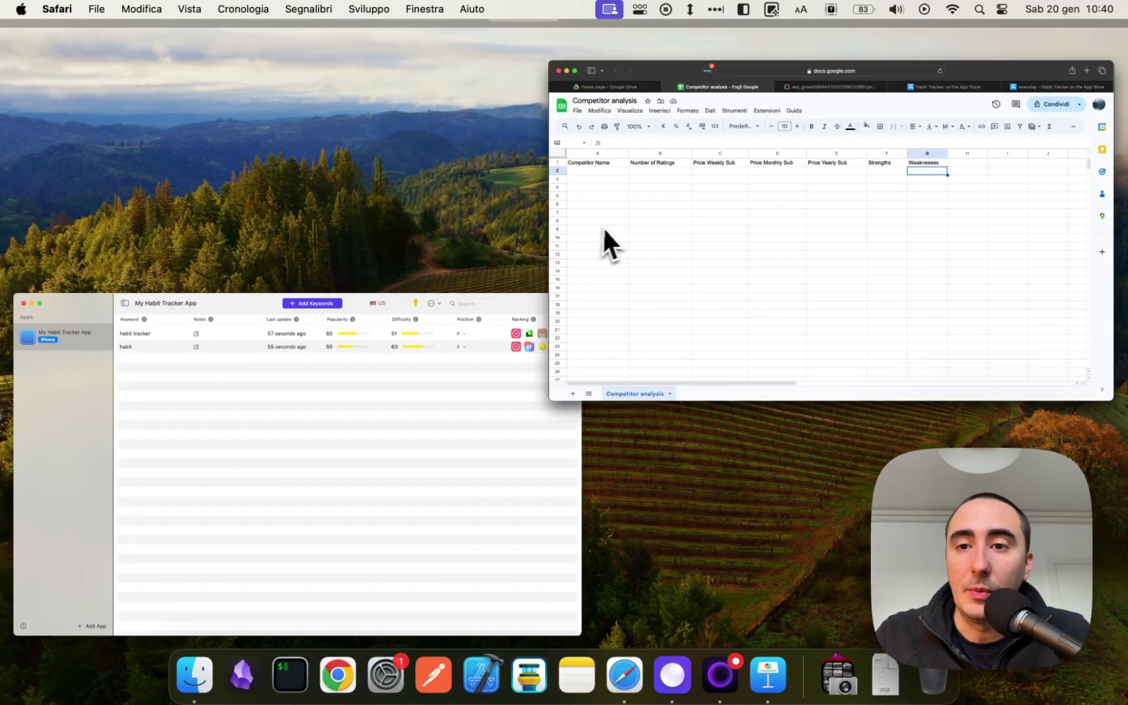
pyautogui.hotkey('ctrl', 'alt', 'Return')
# Switch Safari to the exponential growth graph page
pyautogui.click(547, 84)
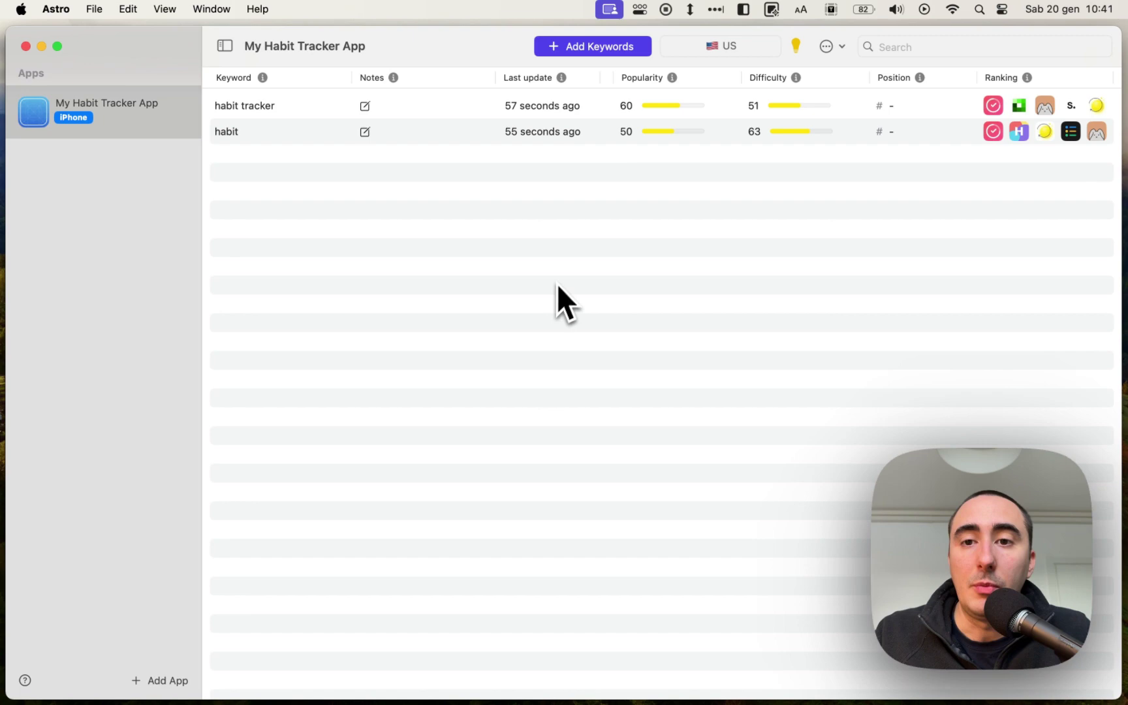
# Tick the suggestions daily habit tracker, habit tracking, daily habit tracker free and habit builder
pyautogui.click(795, 52)
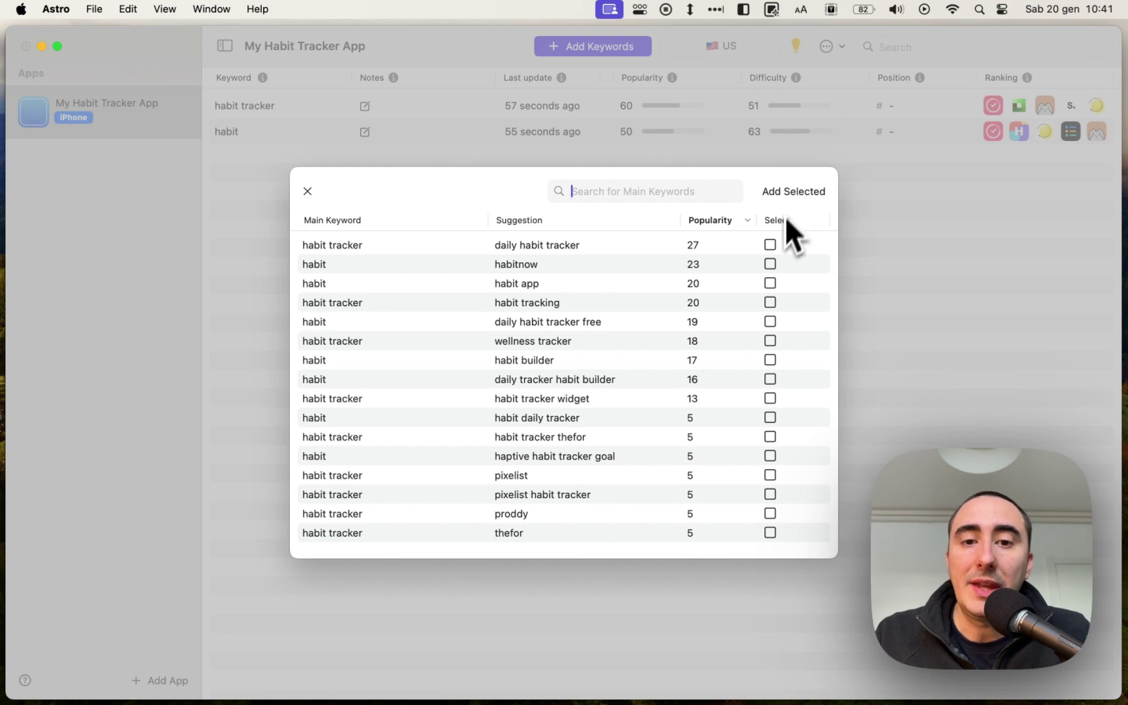
pyautogui.click(771, 247)
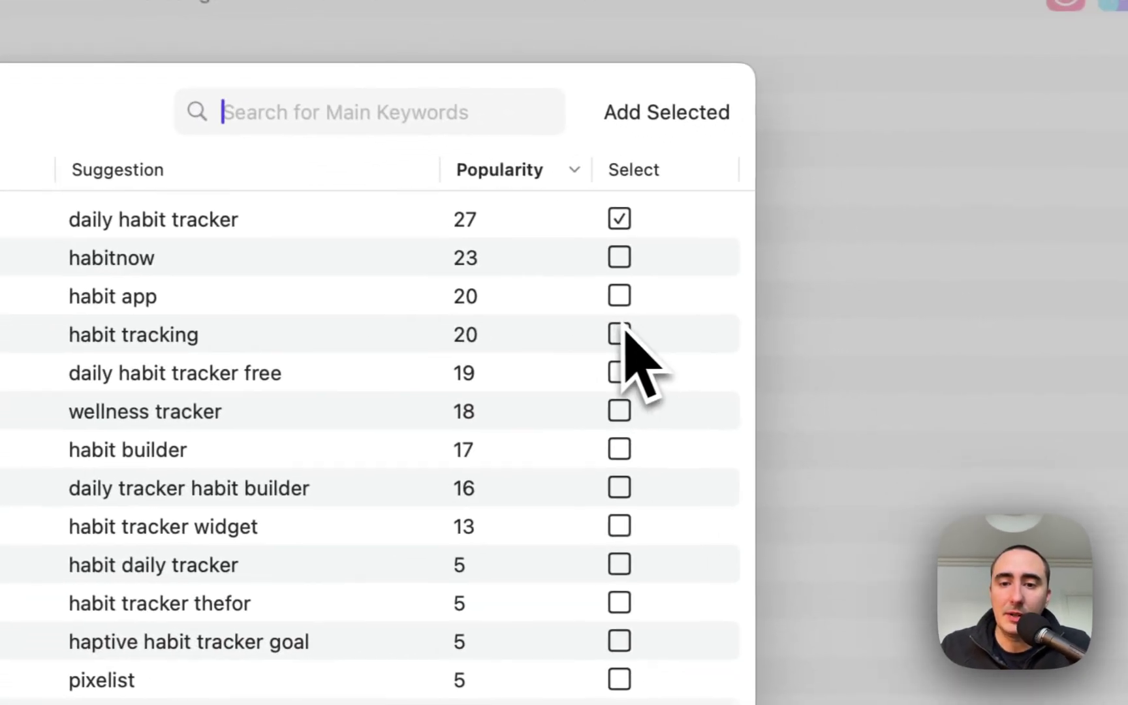
pyautogui.click(622, 335)
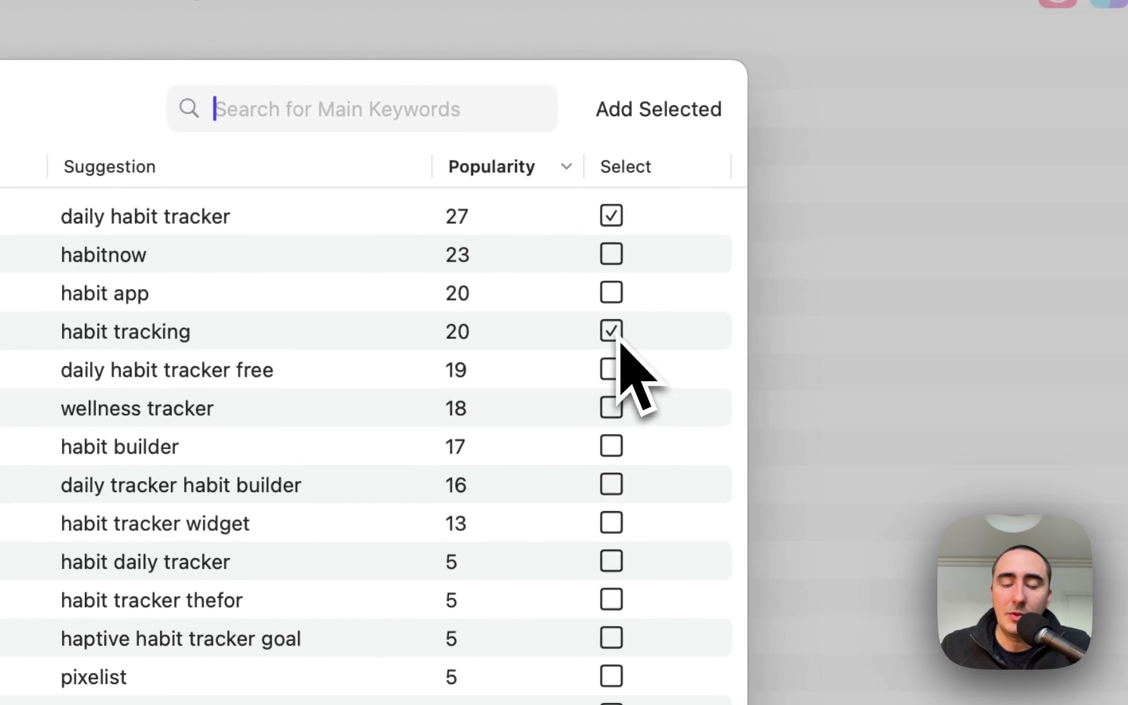
pyautogui.click(619, 378)
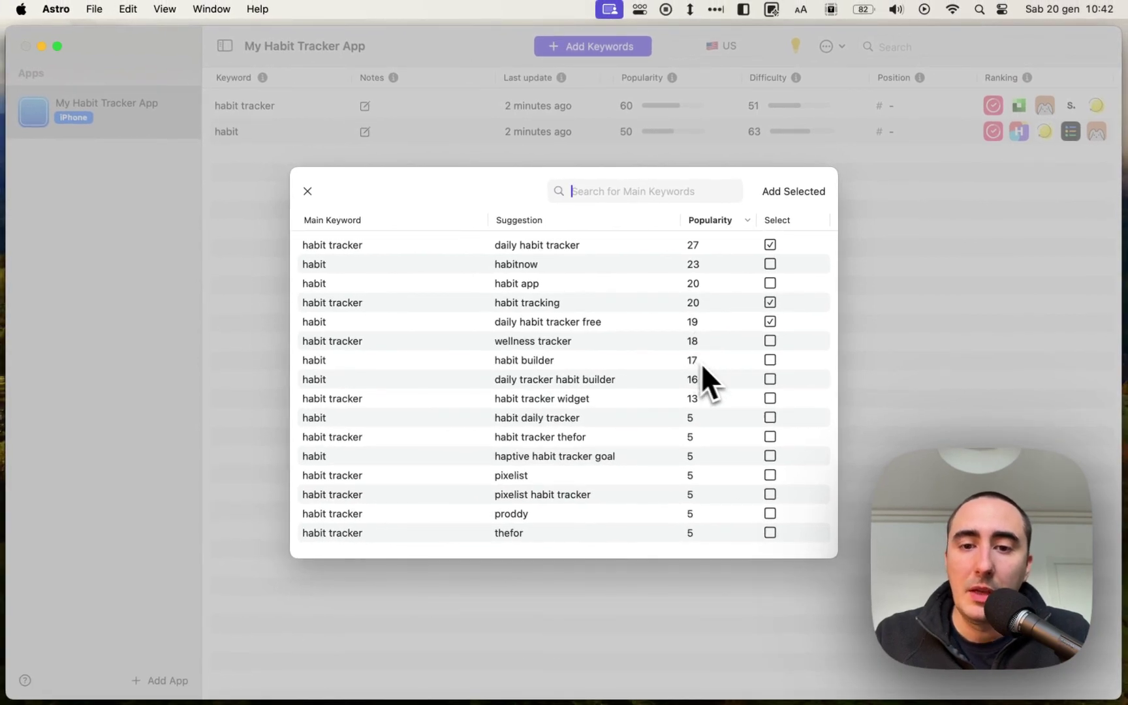
pyautogui.click(770, 360)
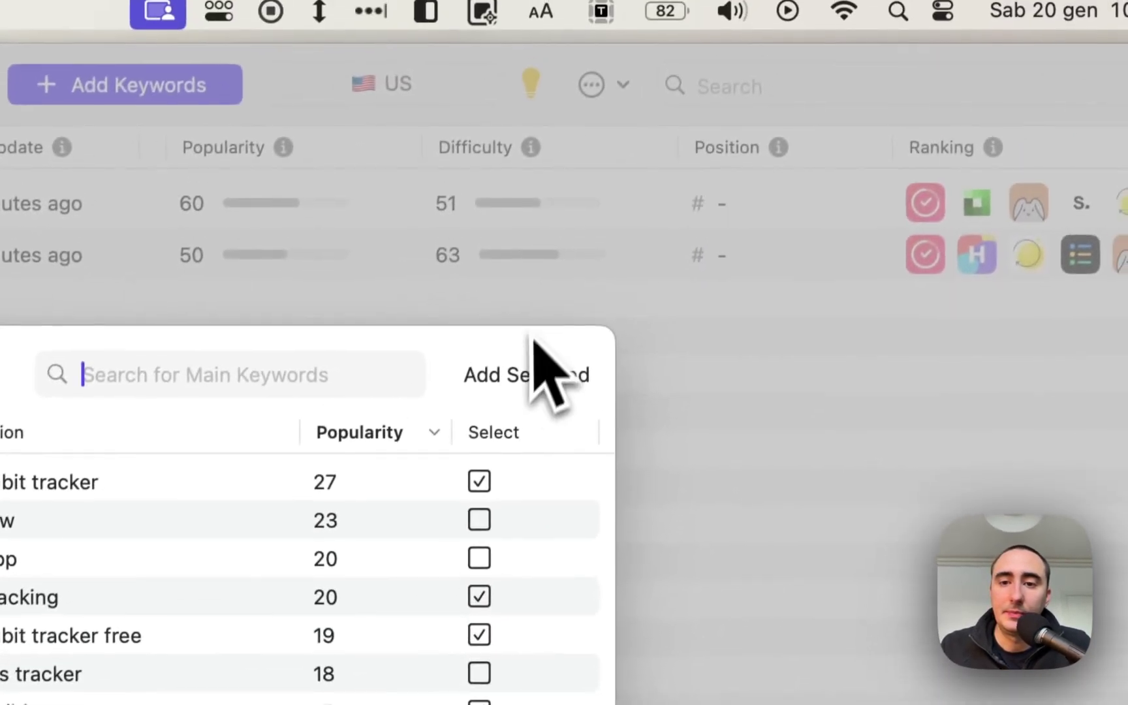
# Add the four ticked suggestions to the app's keyword table
pyautogui.click(607, 166)
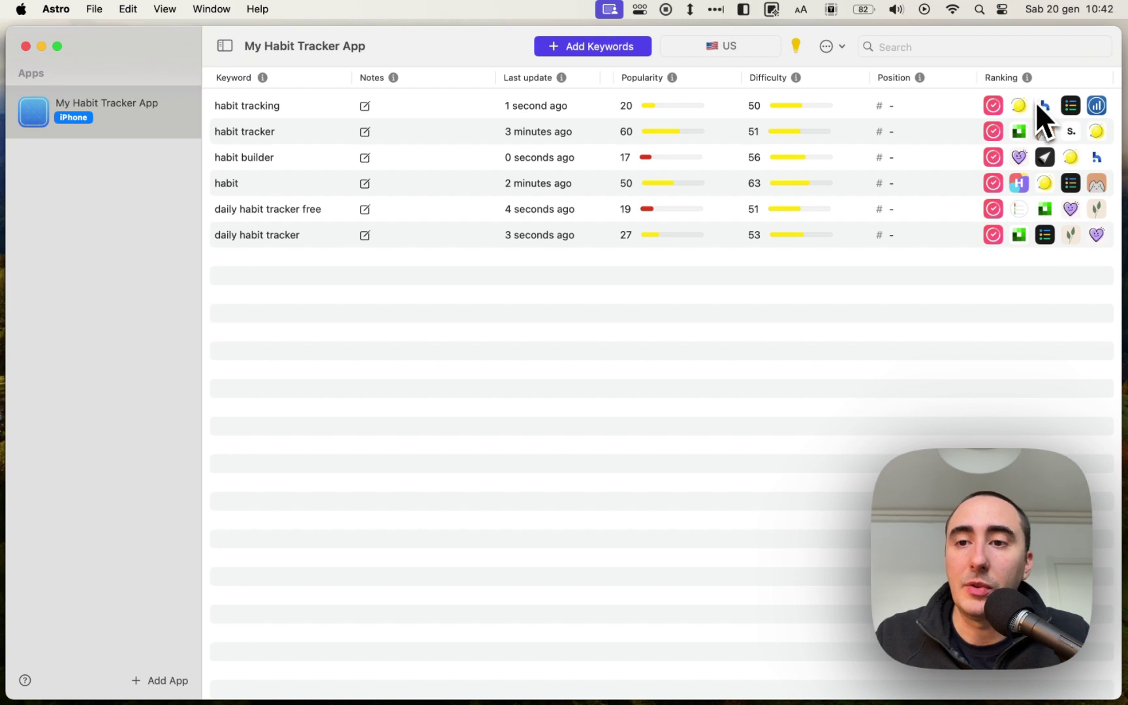
# Show the daily habit tracker rankings and open top-ranked Habit Tracker's store page
pyautogui.click(996, 237)
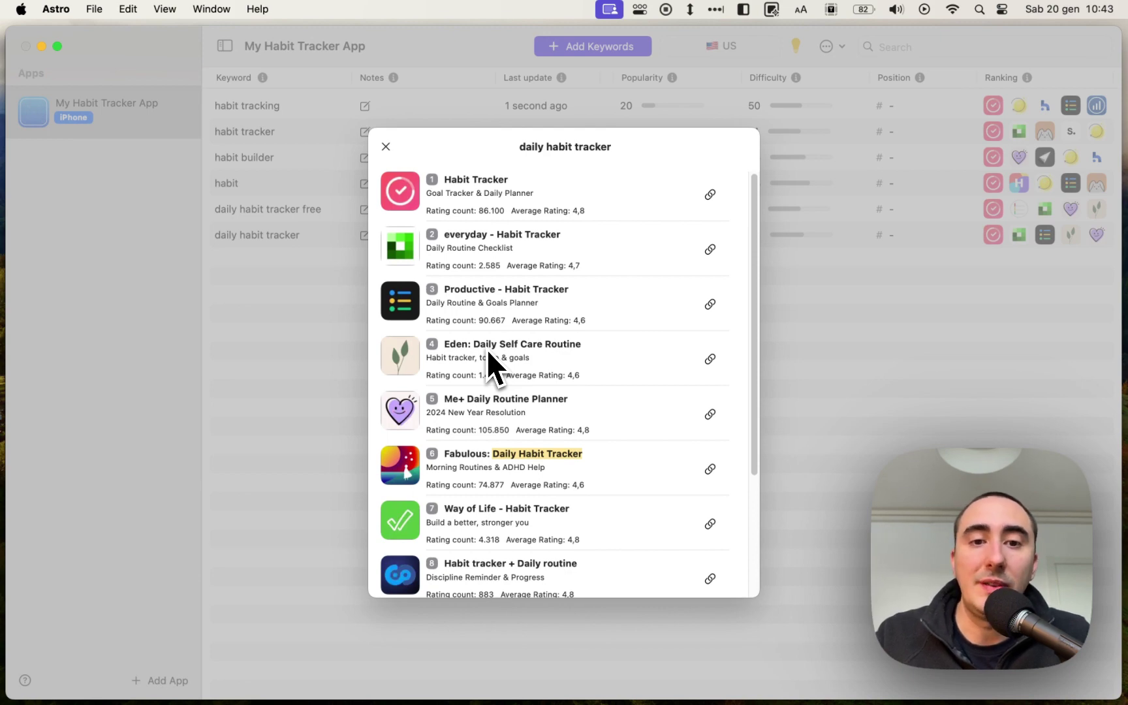
pyautogui.click(709, 196)
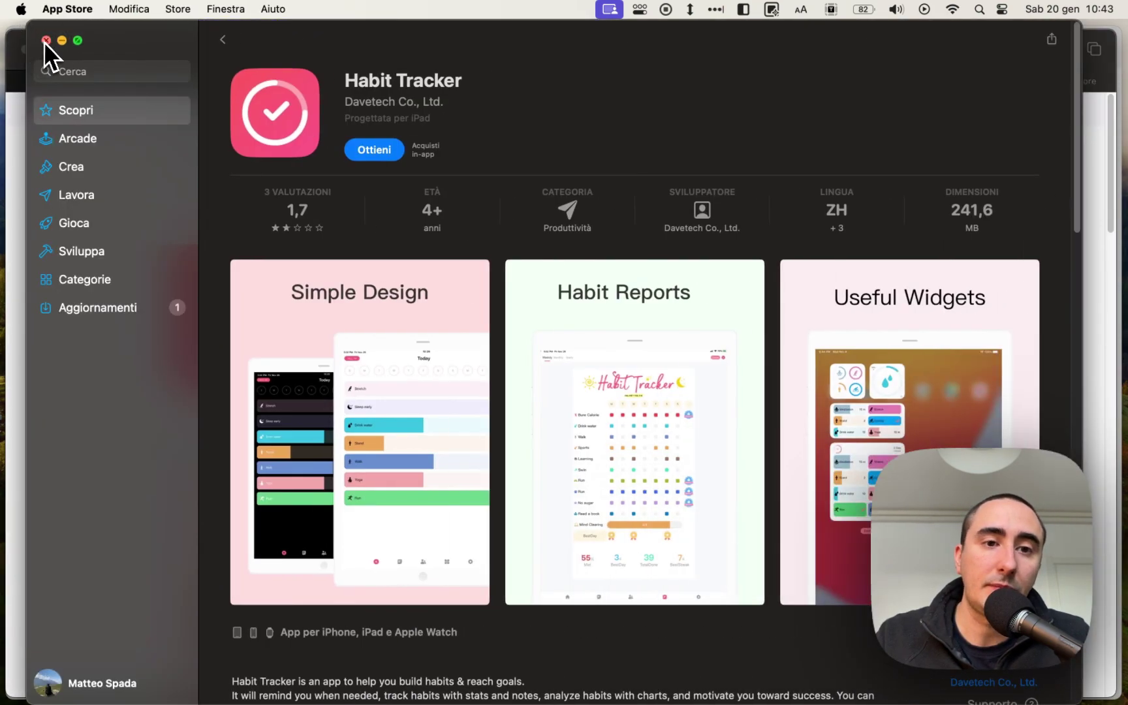
# Close the App Store app and scroll Safari's Habit Tracker page to ratings and in-app purchases
pyautogui.click(46, 41)
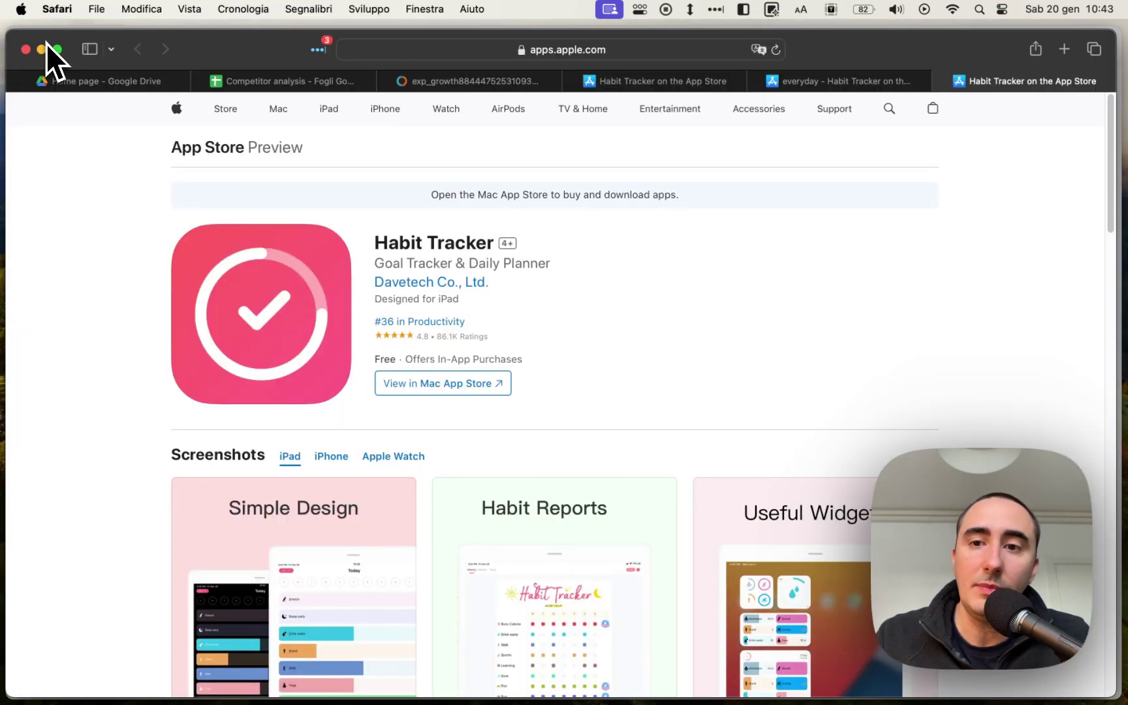
pyautogui.scroll(-1, 597, 346)
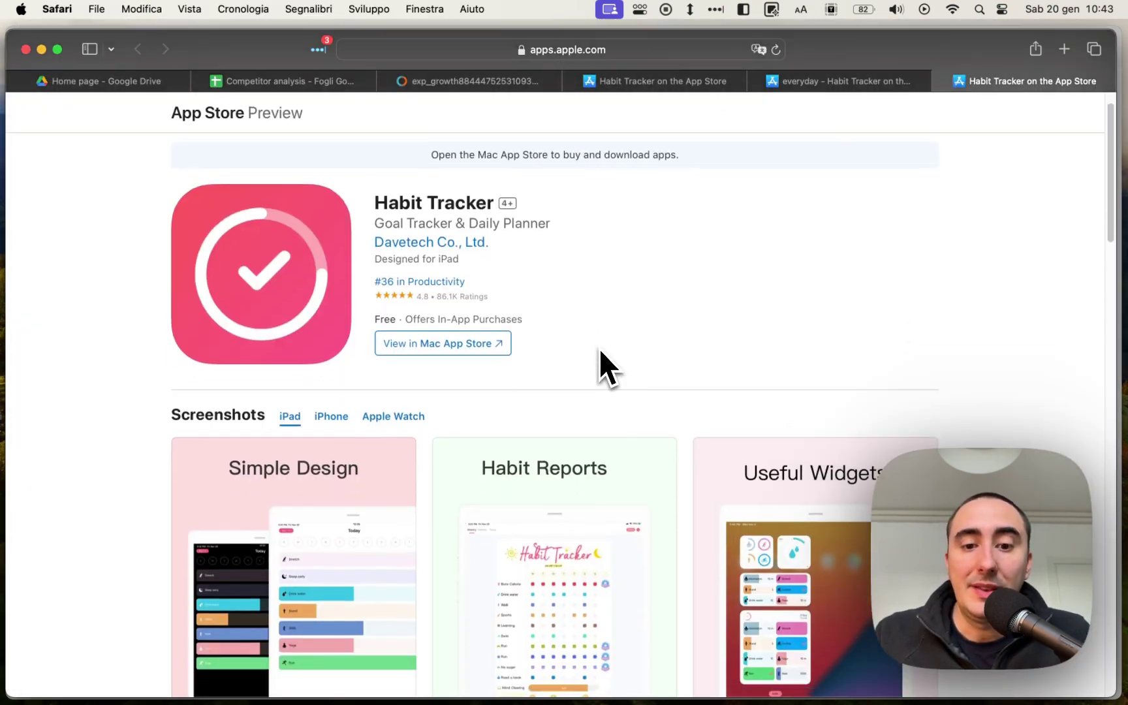
pyautogui.scroll(-10, 600, 350)
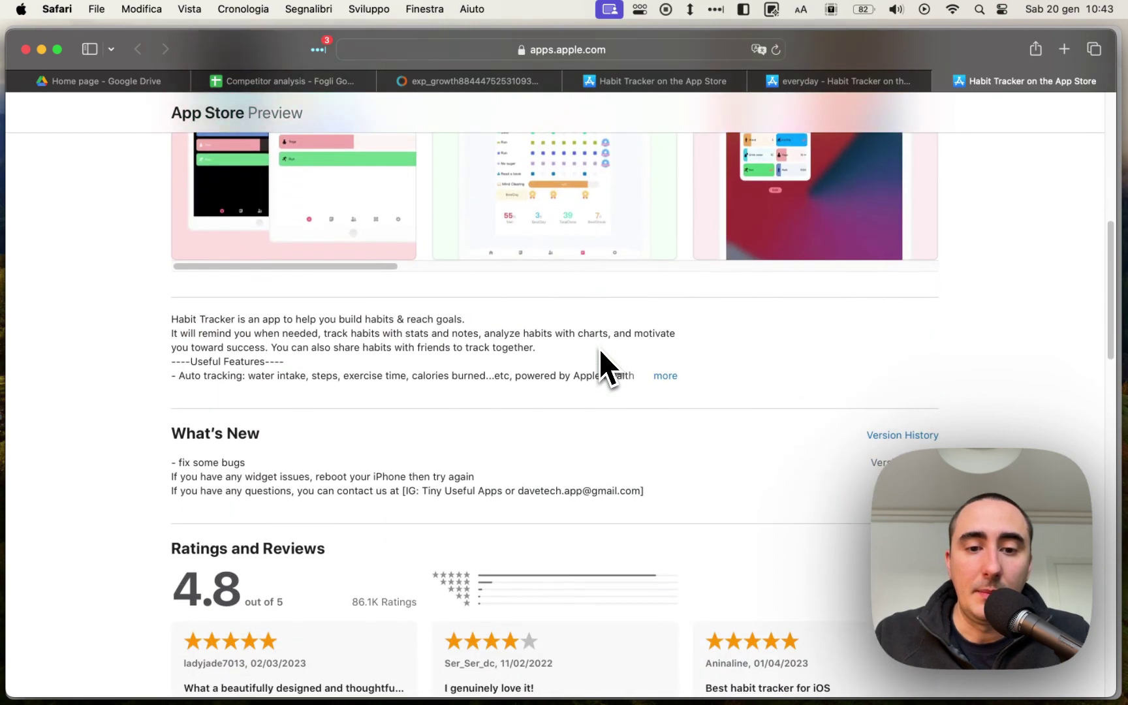
pyautogui.scroll(-10, 599, 349)
pyautogui.scroll(2, 587, 351)
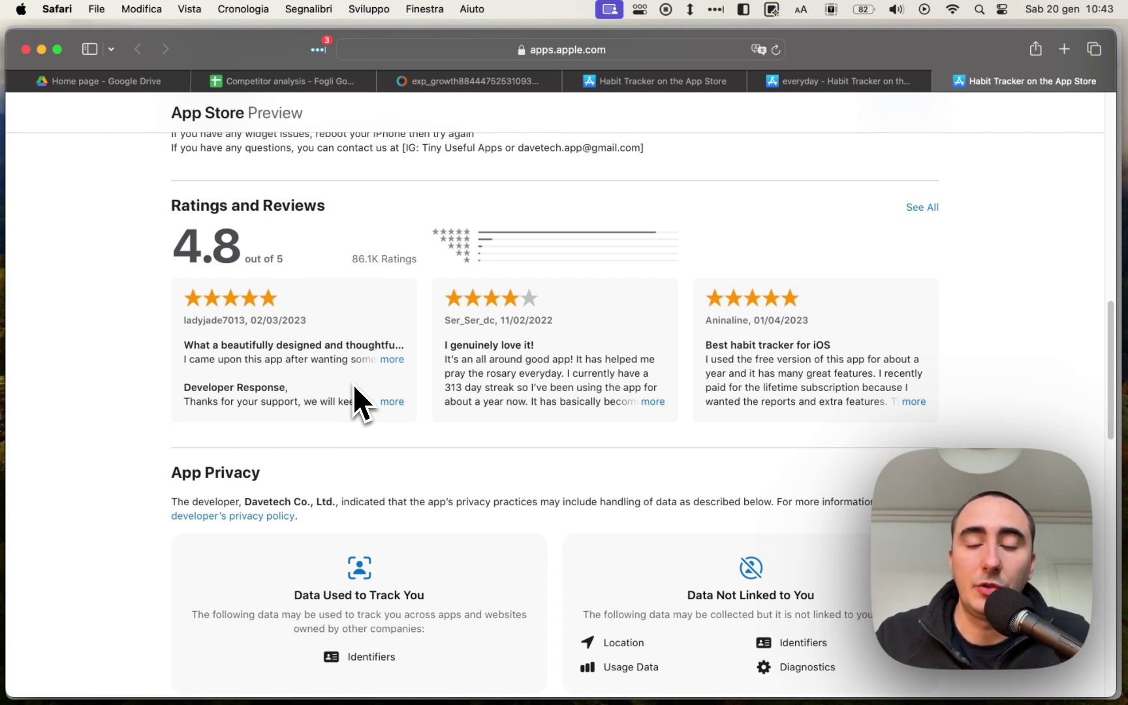
pyautogui.scroll(-10, 355, 386)
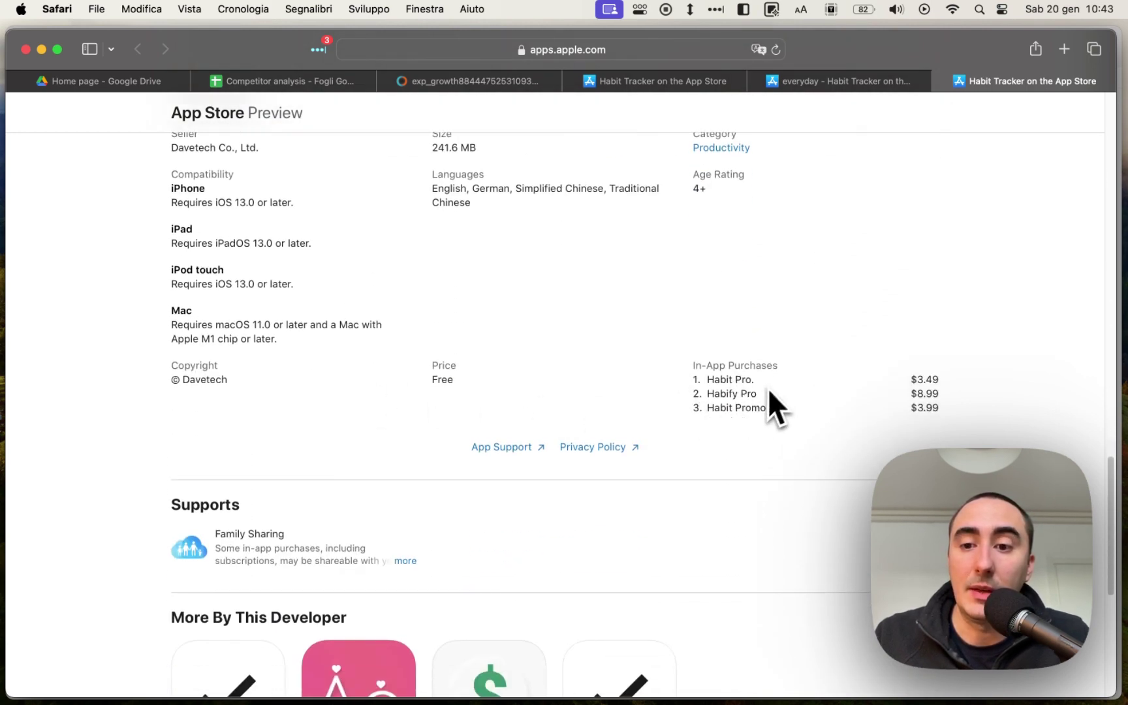
pyautogui.scroll(-2, 769, 385)
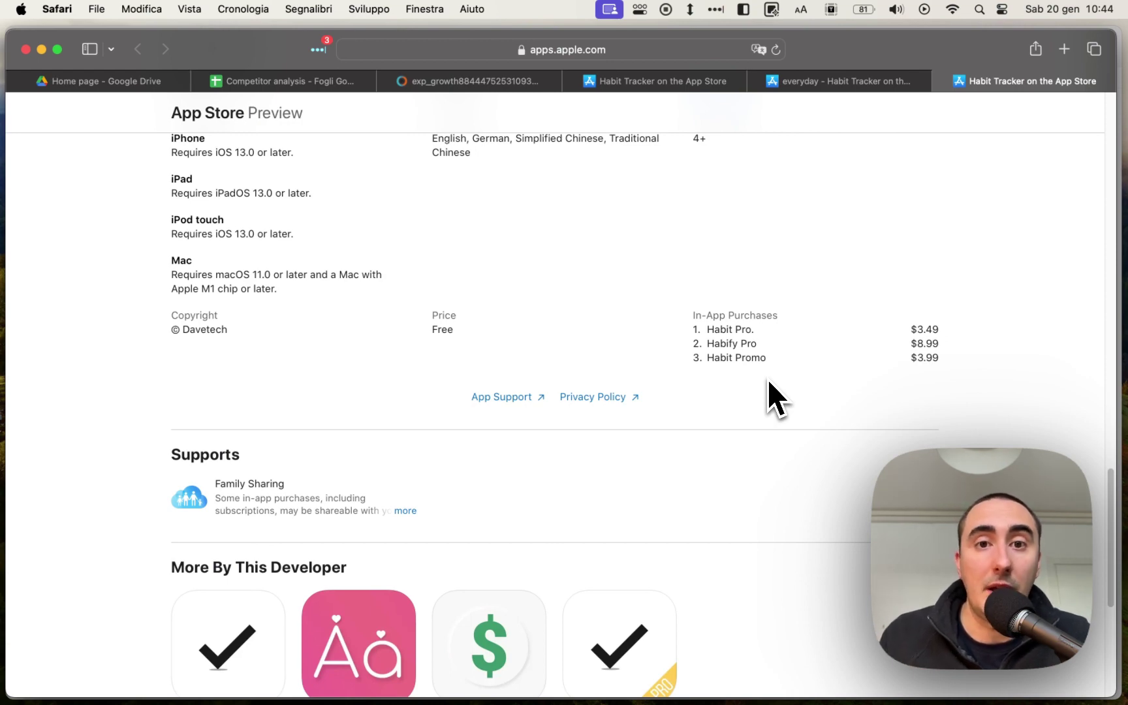
# In the Competitor analysis sheet, point out A2, F2 and the price cells C2:E2
pyautogui.press('super+4')
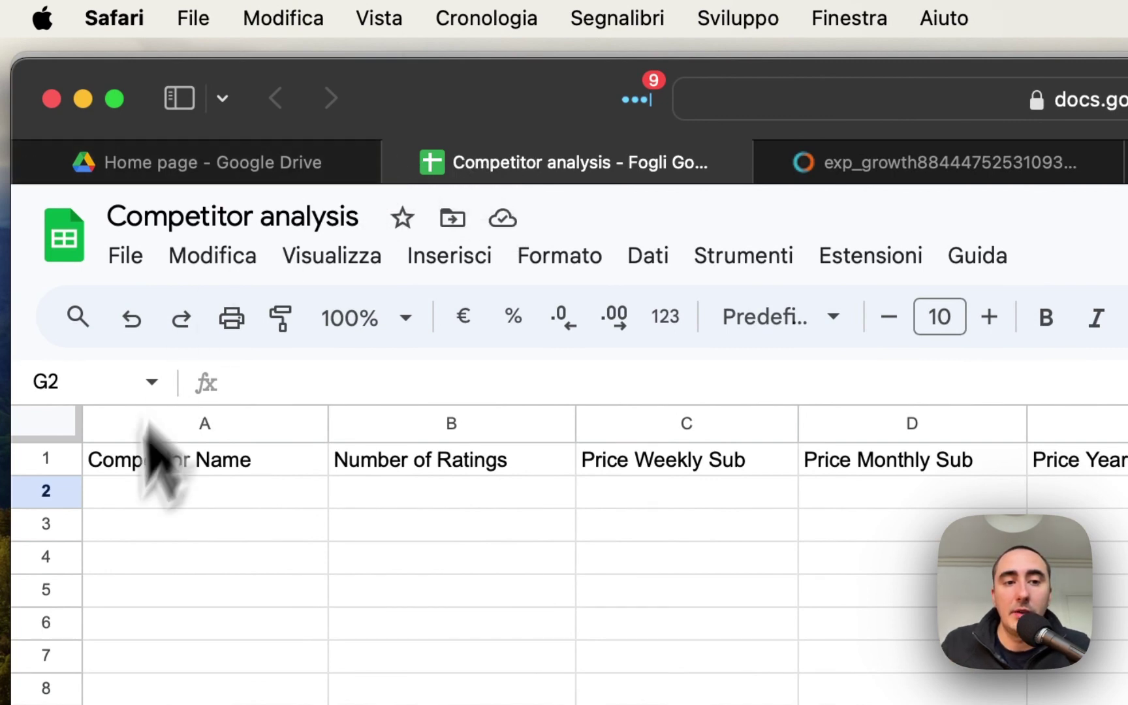
pyautogui.click(181, 496)
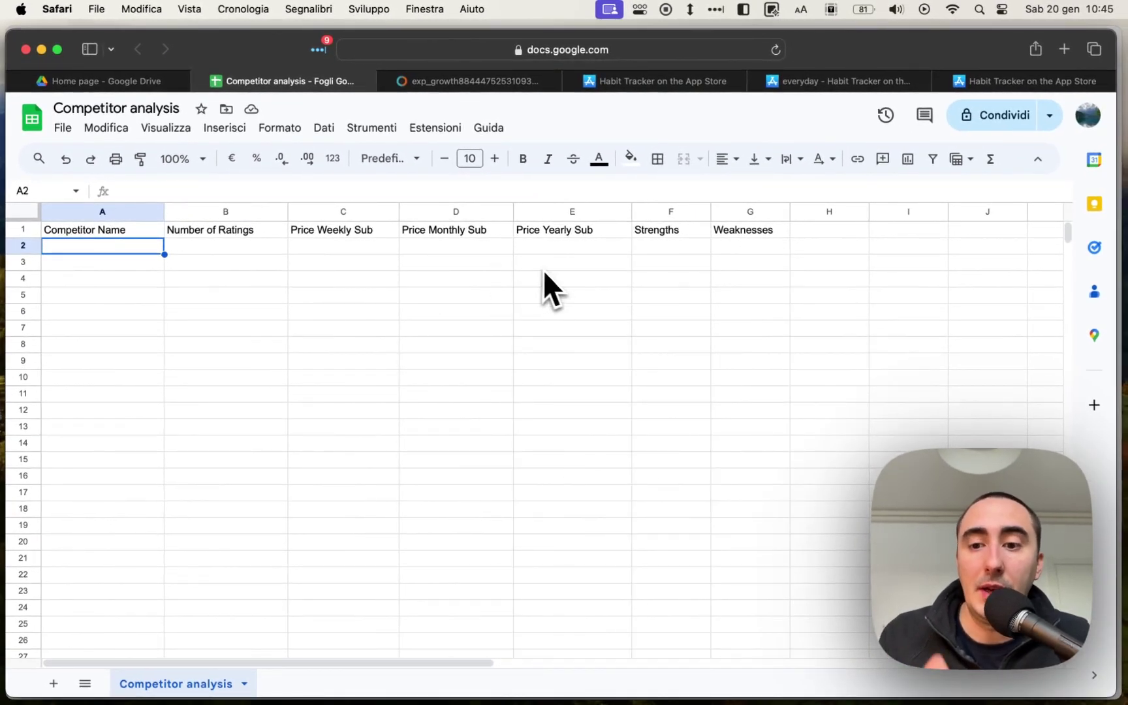
pyautogui.click(657, 251)
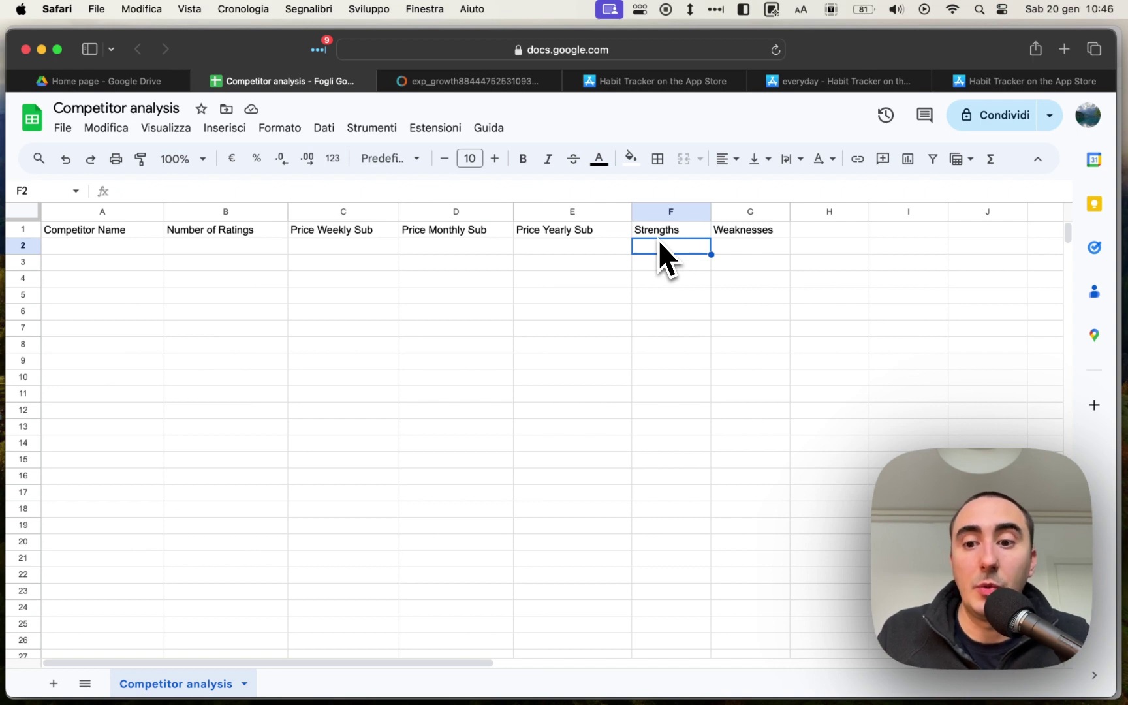
pyautogui.moveTo(354, 251); pyautogui.dragTo(571, 251)
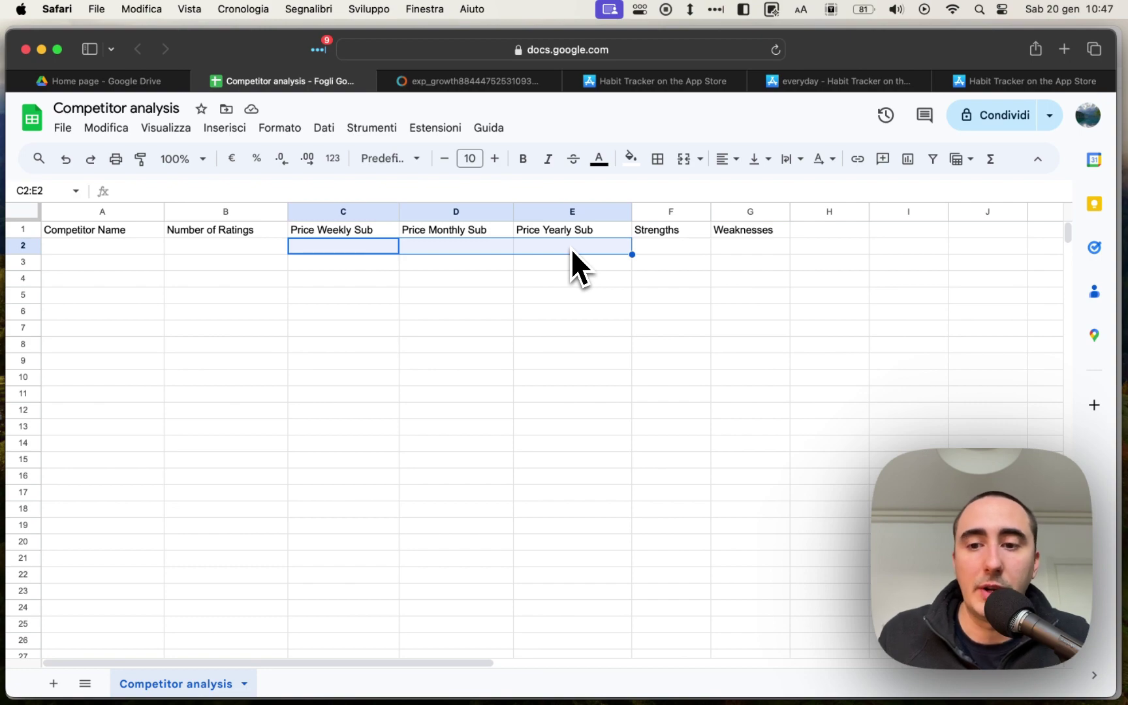
# Return to Astro and close the daily habit tracker ranking list
pyautogui.hotkey('ctrl', 'Up')
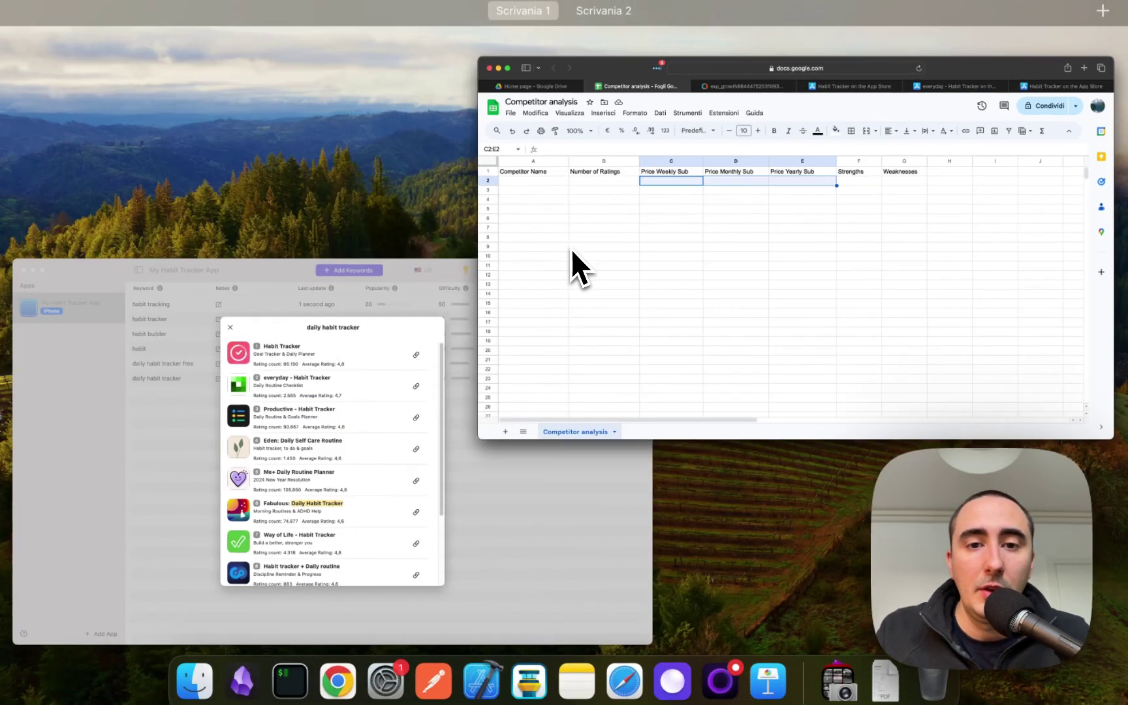
pyautogui.click(437, 379)
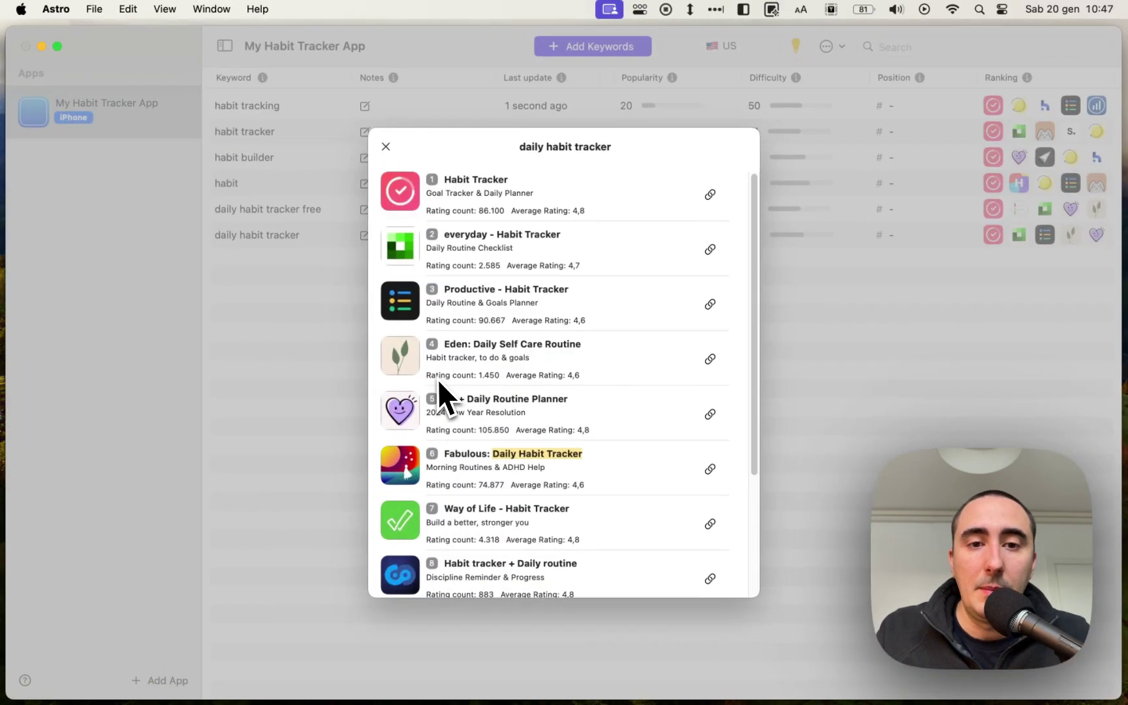
pyautogui.click(385, 146)
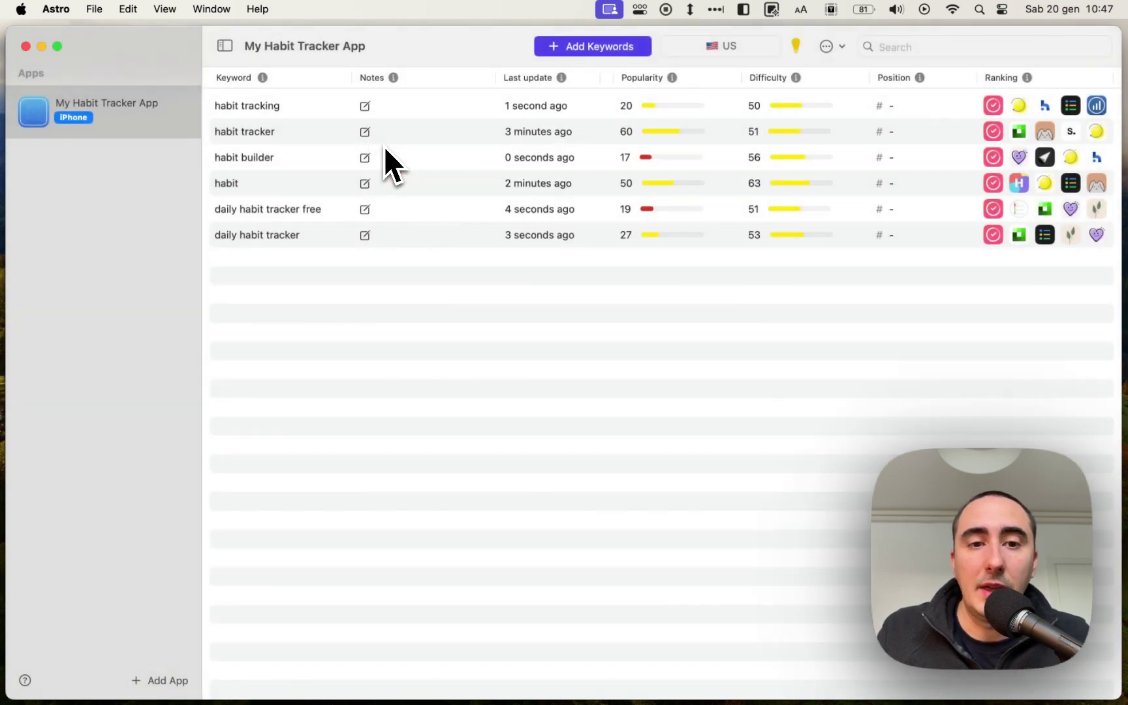